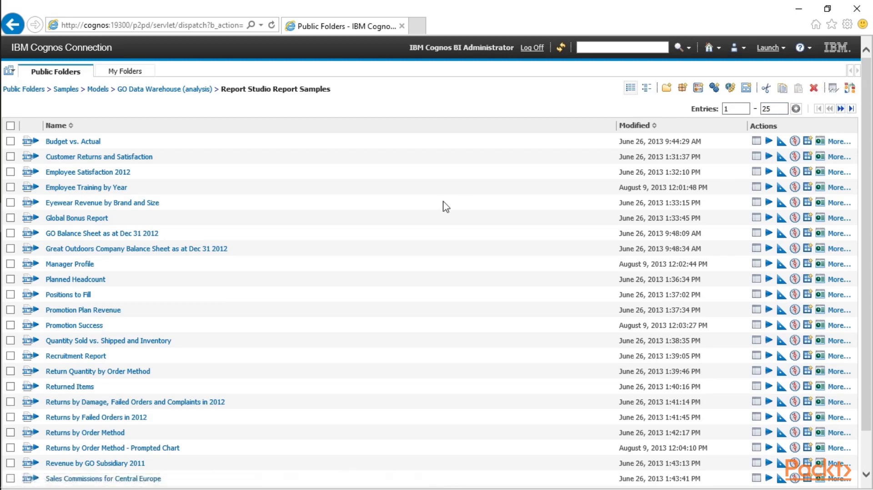
Create a new folder named 'Return Reports' in Report Studio Report Samples
left_click(667, 88)
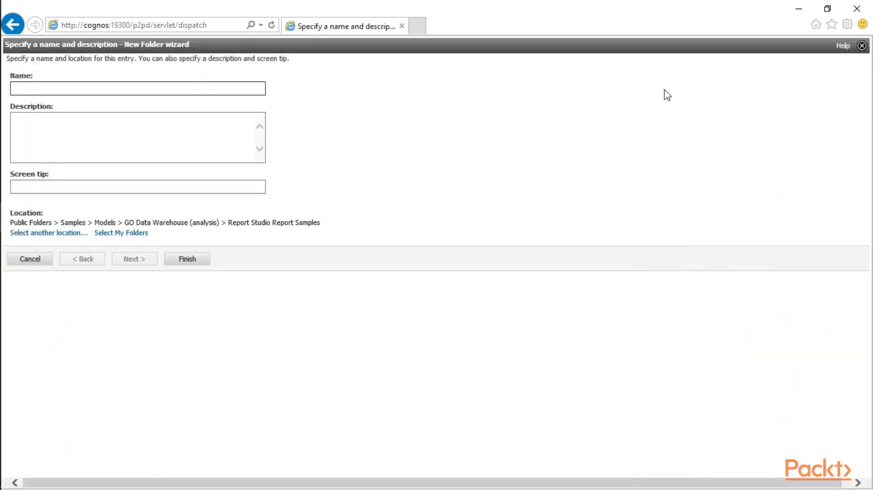
type("Return F")
type("eports")
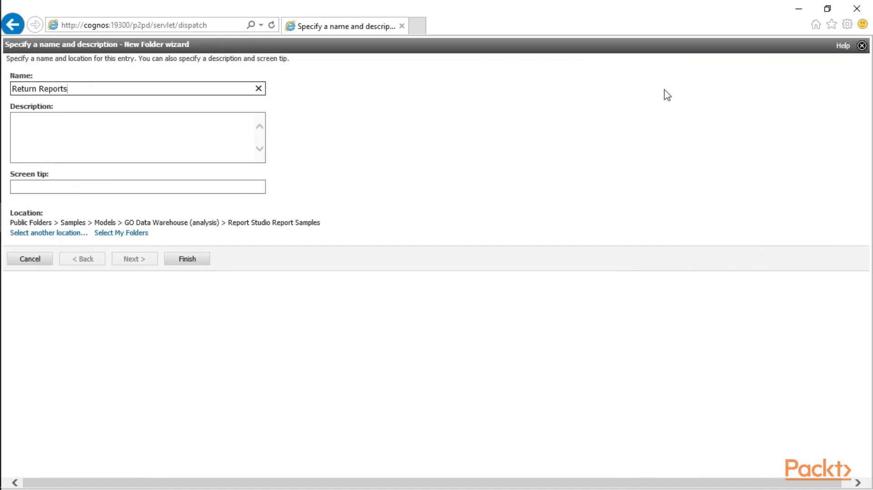
left_click(199, 261)
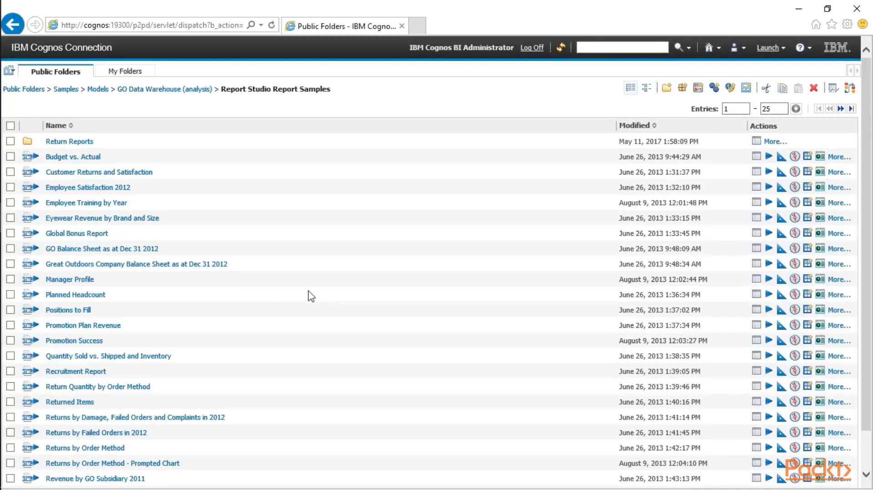
Move the seven return reports, including Customer Returns and Satisfaction, into Return Reports
scroll(868, 209, "down", 2)
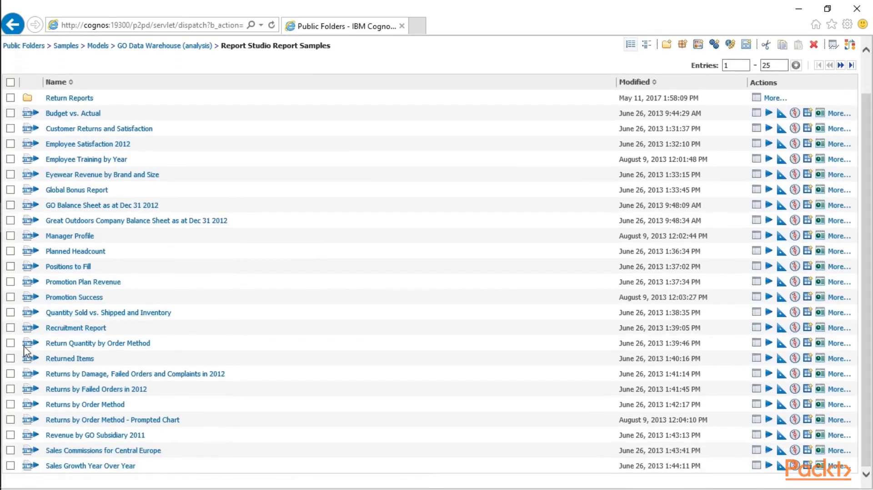
left_click(10, 342)
left_click(11, 358)
left_click(10, 374)
left_click(11, 389)
left_click(10, 404)
left_click(10, 420)
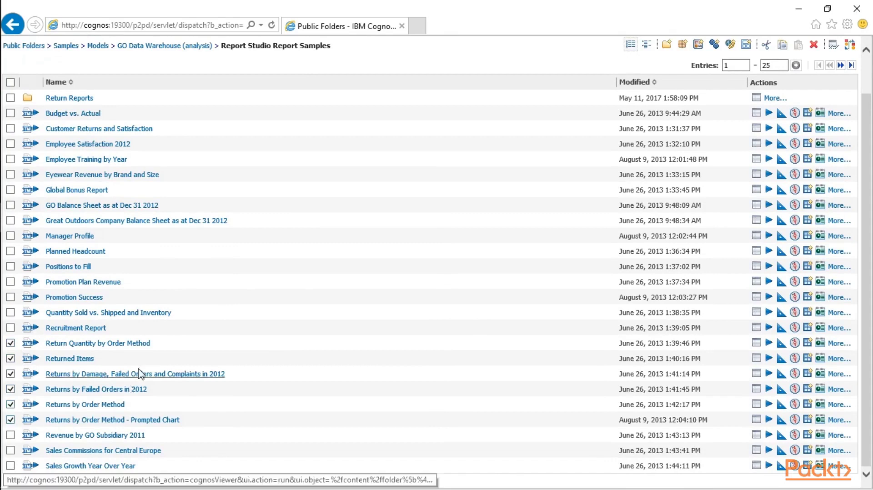
left_click(10, 128)
scroll(427, 280, "up", 1)
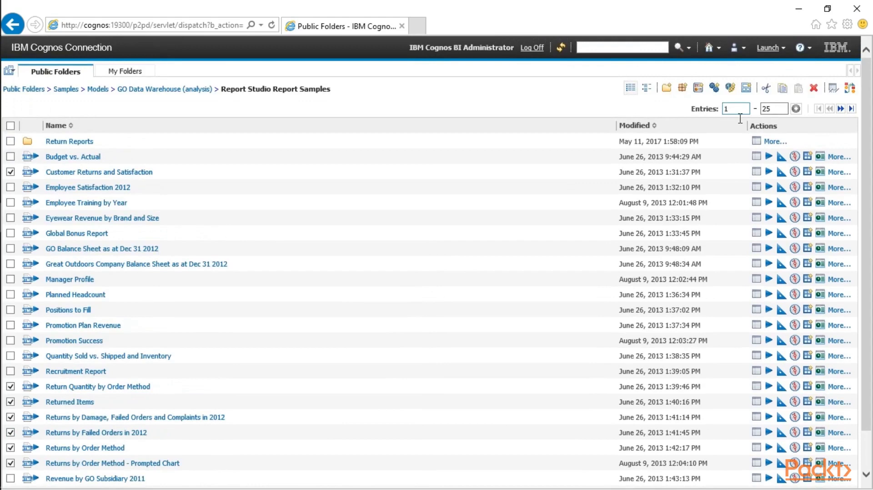
left_click(770, 92)
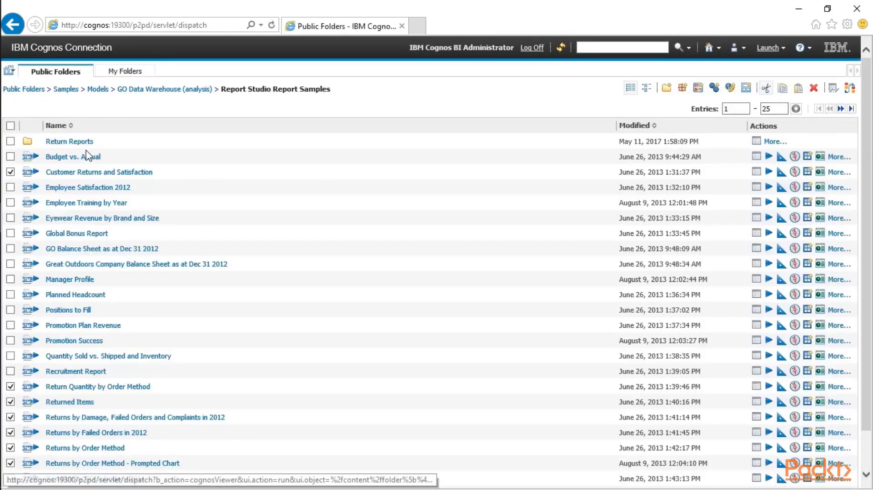
left_click(82, 145)
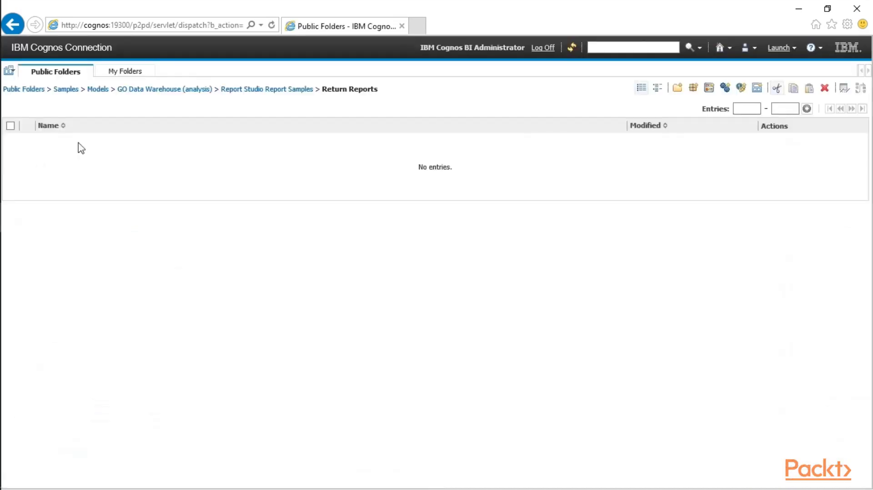
left_click(809, 89)
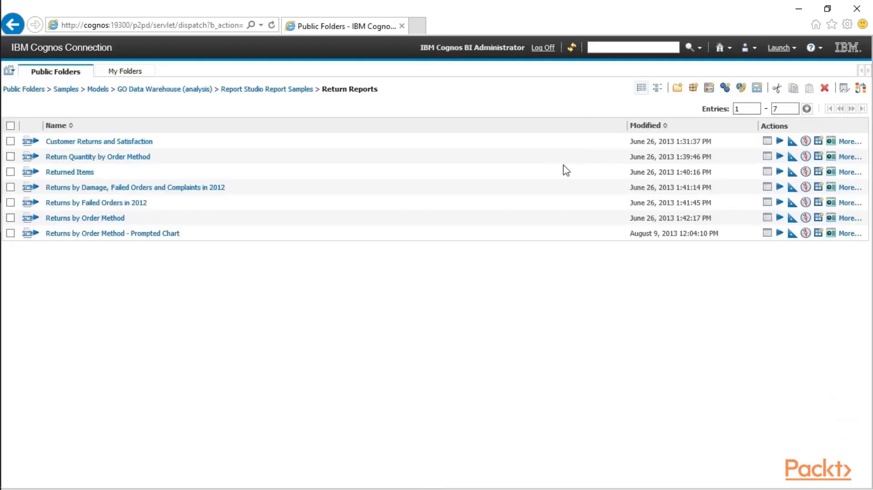
Back in Report Studio Report Samples, create a folder named 'Revenue Reports'
left_click(300, 91)
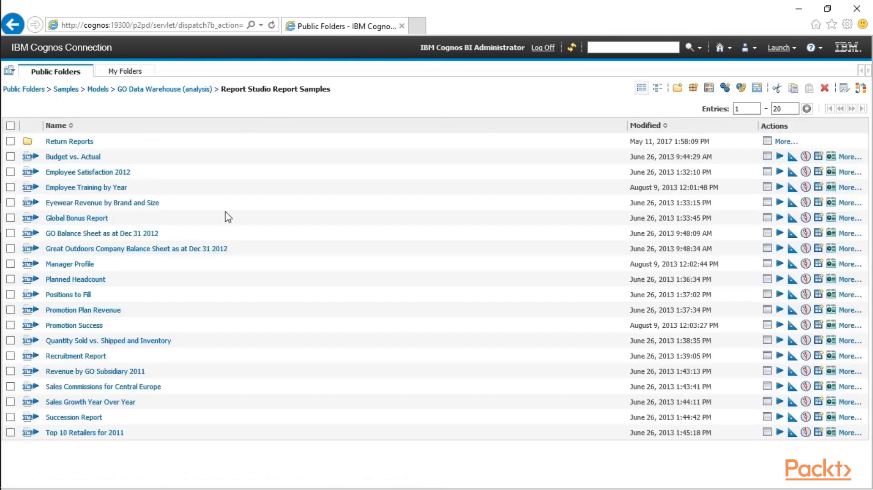
left_click(678, 89)
type("Re")
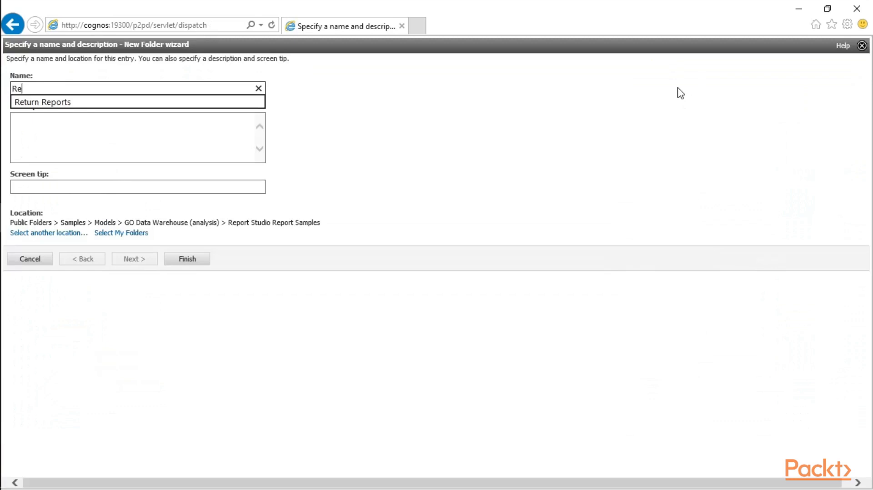
type("venue Reports")
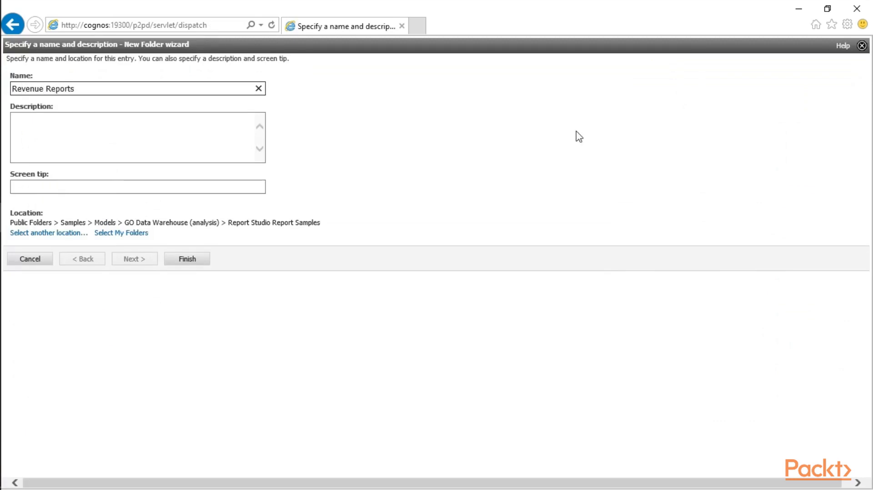
left_click(187, 259)
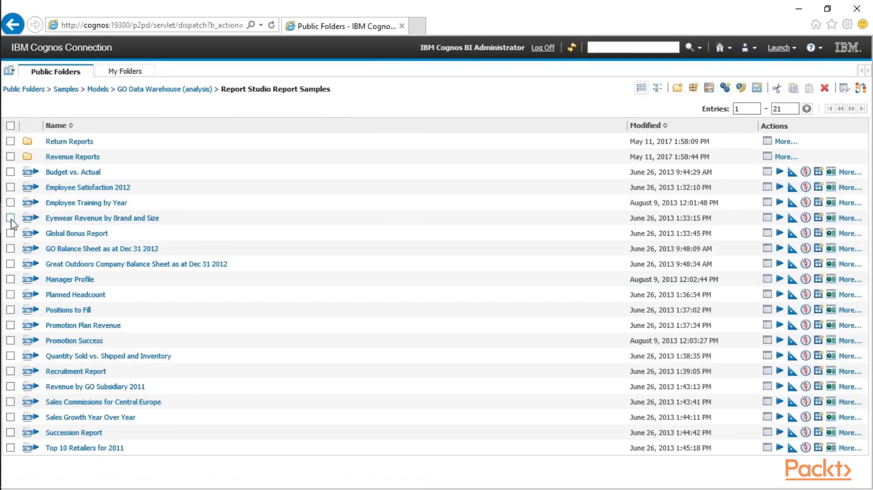
Move Eyewear Revenue, Revenue by GO Subsidiary 2011, Sales Commissions and Sales Growth into Revenue Reports
left_click(11, 219)
left_click(14, 387)
left_click(11, 402)
left_click(10, 417)
left_click(780, 90)
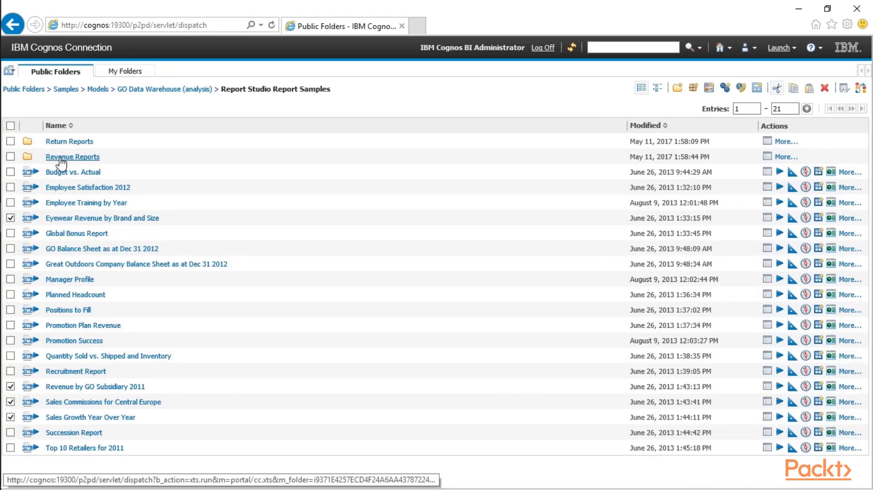
left_click(60, 160)
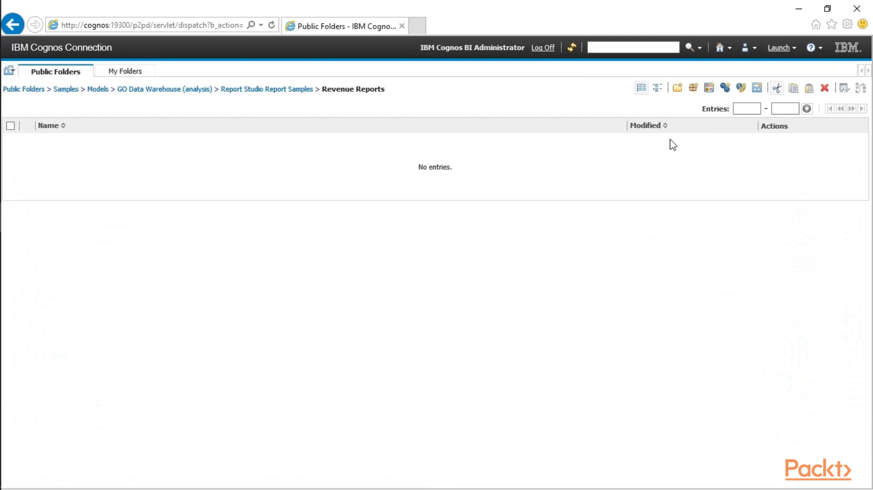
left_click(811, 93)
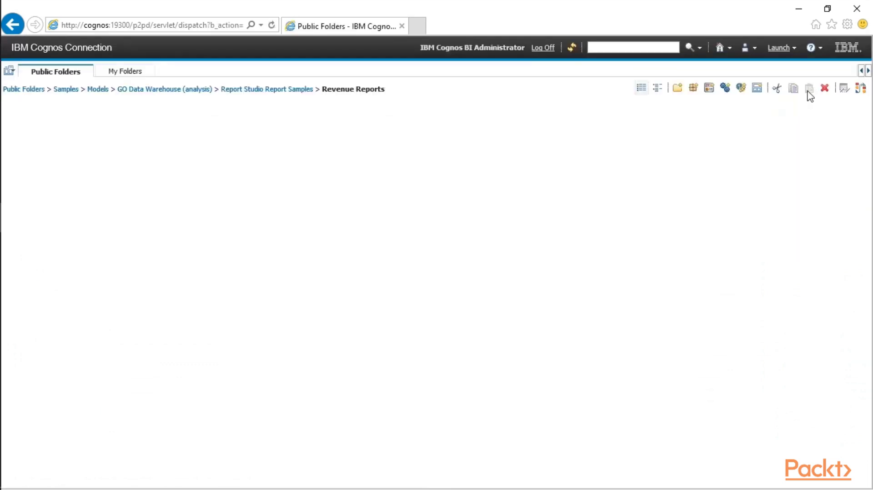
left_click(264, 89)
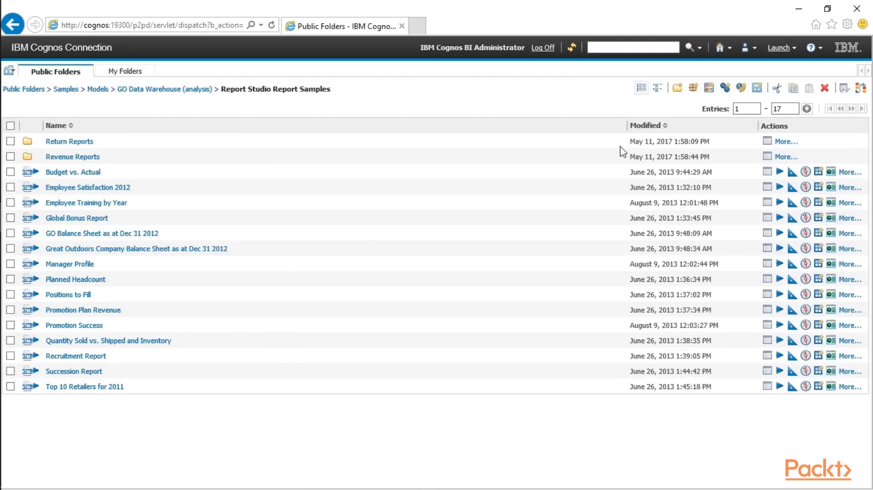
Show the Revenue Reports folder's search path, ID and URL, and select its default action URL
left_click(767, 157)
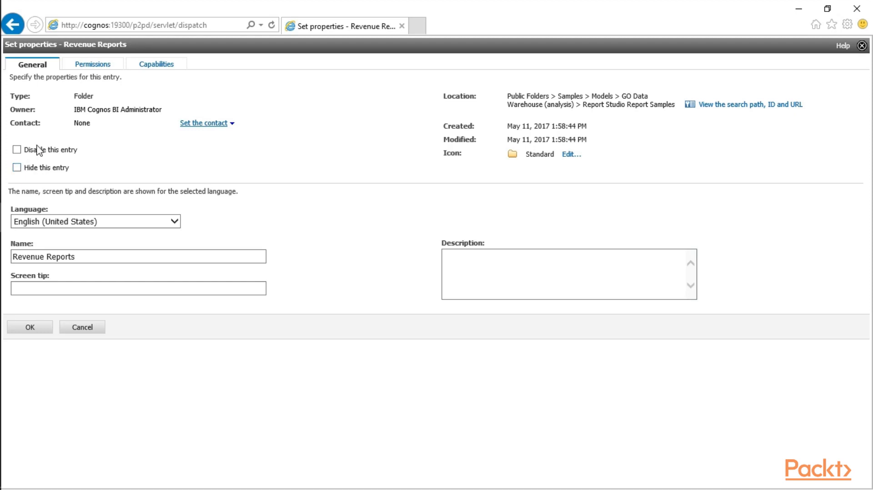
left_click(758, 104)
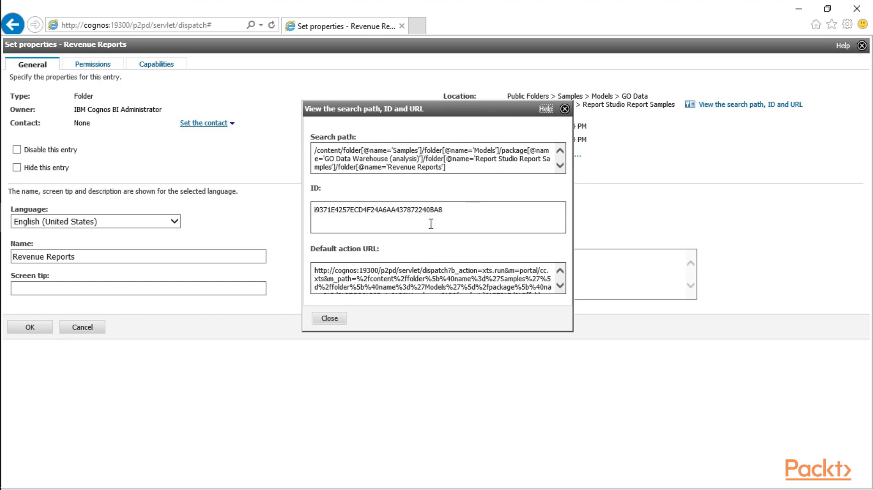
left_click_drag(320, 275, 538, 293)
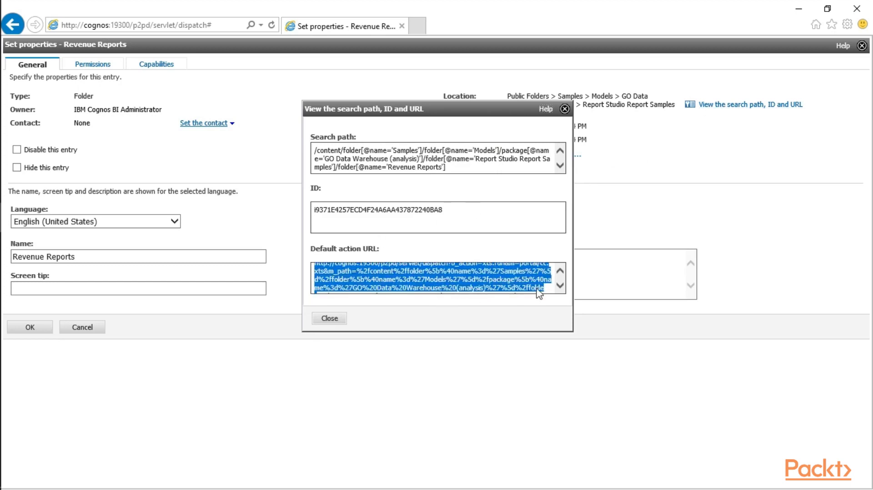
Review the Revenue Reports folder's permissions, then cancel out of its properties unchanged
left_click(329, 319)
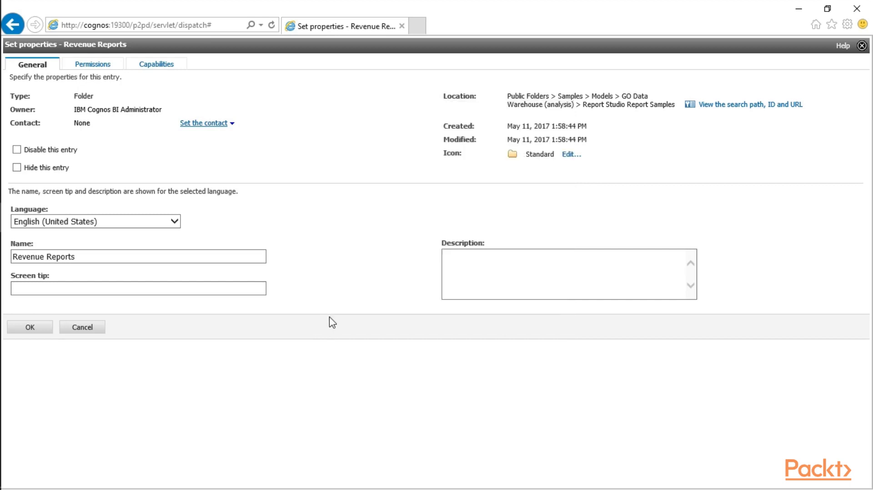
left_click(95, 67)
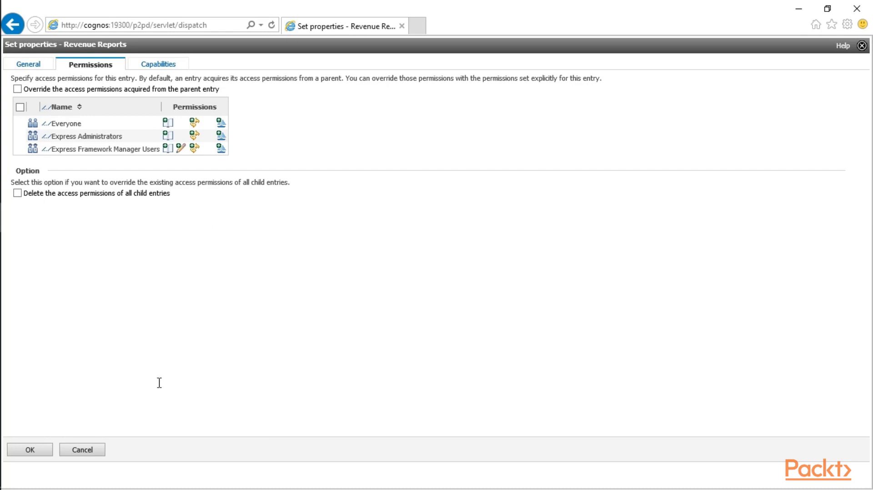
left_click(82, 450)
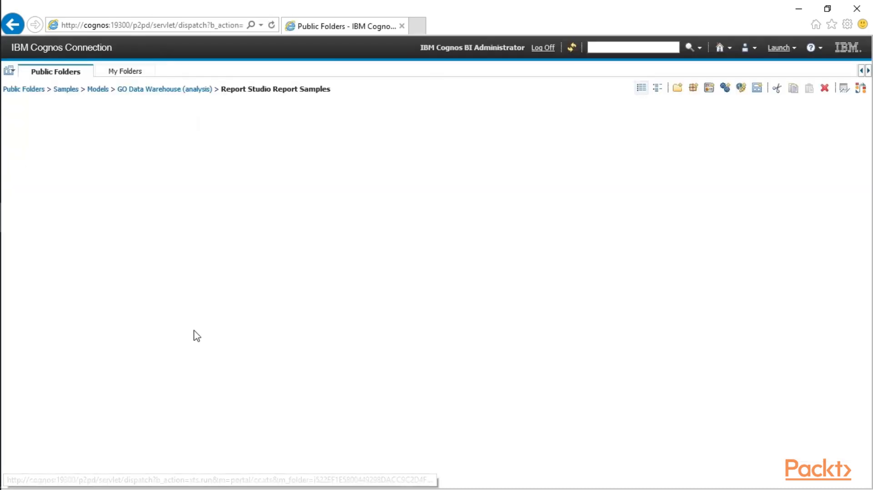